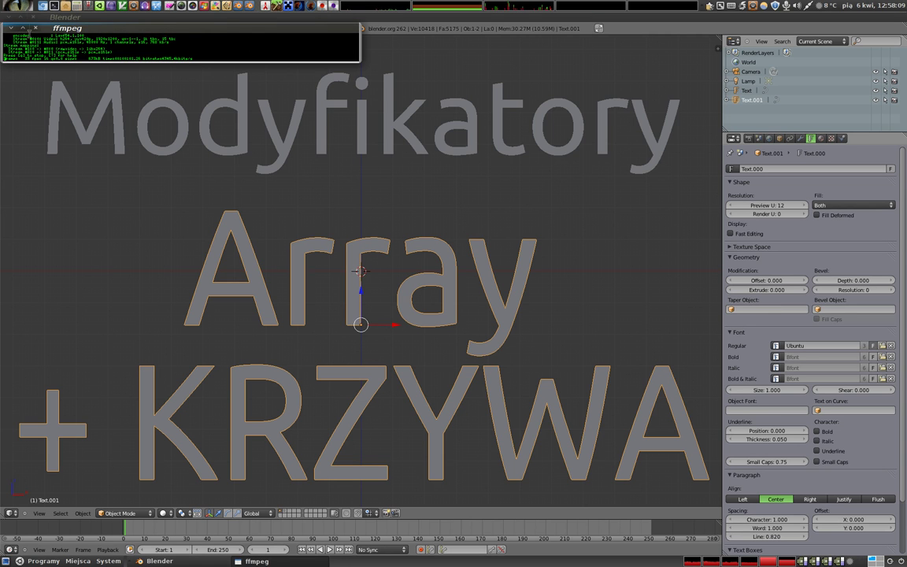
# Minimize the ffmpeg terminal window that covers the Blender scene
pyautogui.click(11, 28)
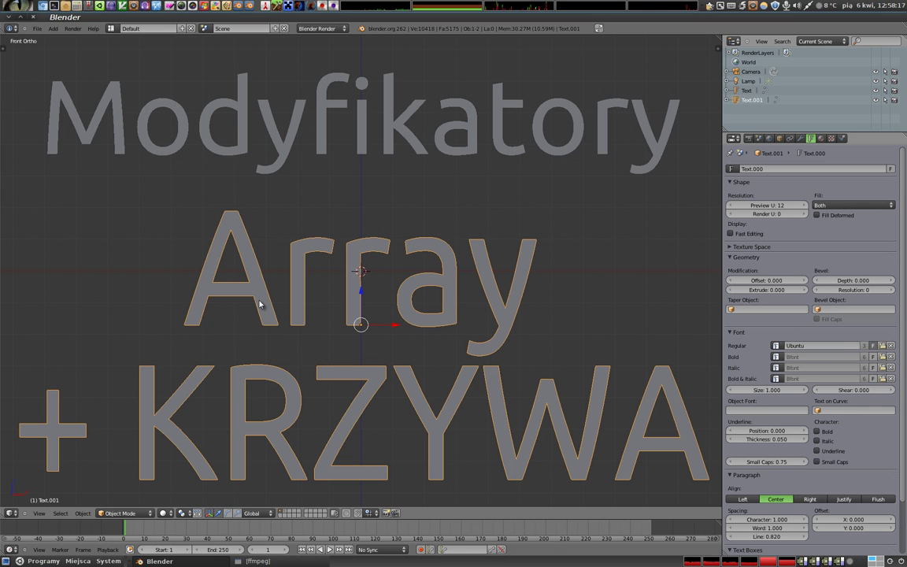
# Delete the 'Array + KRZYWA' and 'Modyfikatory' title text objects
pyautogui.press('Delete')
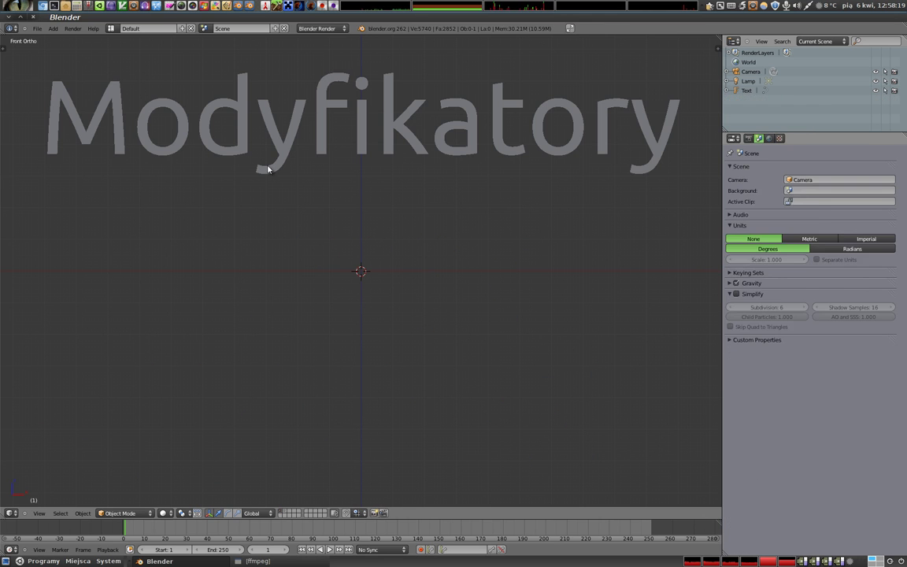
pyautogui.rightClick(267, 169)
pyautogui.press('Delete')
# Add a cube mesh, view it at an angle, and bring up its Add Modifier list
pyautogui.hotkey('shift', 'a')
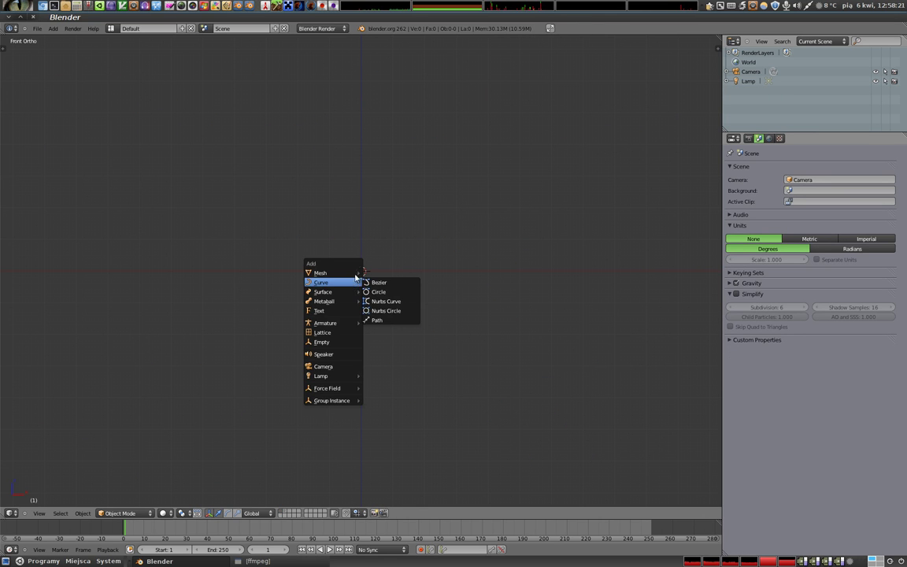
pyautogui.click(379, 283)
pyautogui.moveTo(380, 289)
pyautogui.mouseDown(button='middle')
pyautogui.moveTo(348, 365)
pyautogui.moveTo(326, 358)
pyautogui.mouseUp(button='middle')
pyautogui.click(801, 140)
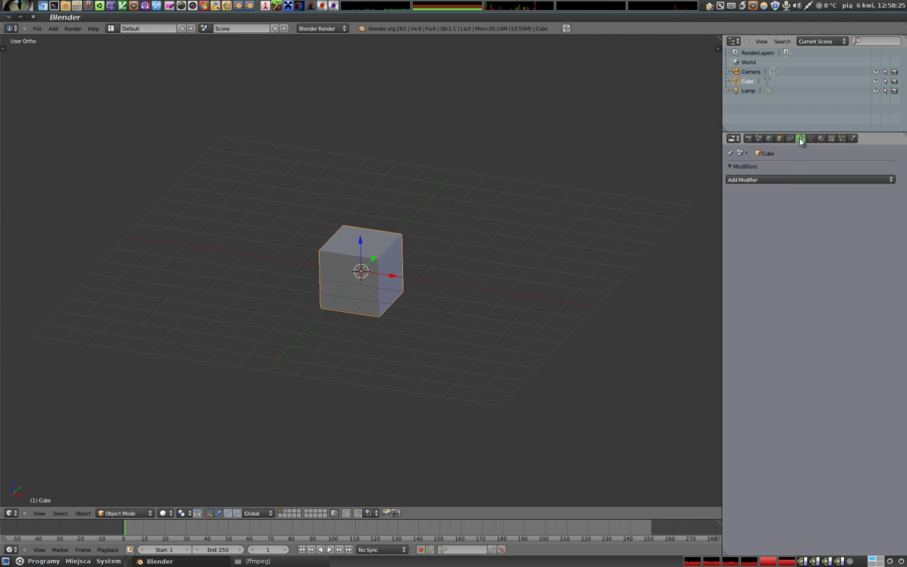
pyautogui.click(784, 180)
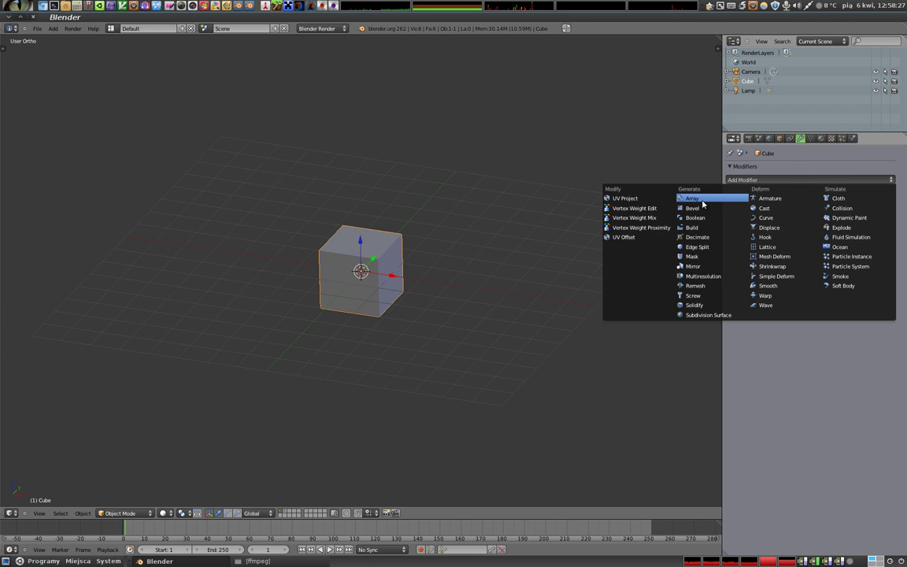
# Add an Array modifier to the cube with Count 5 and Relative Offset X 1.100
pyautogui.click(693, 199)
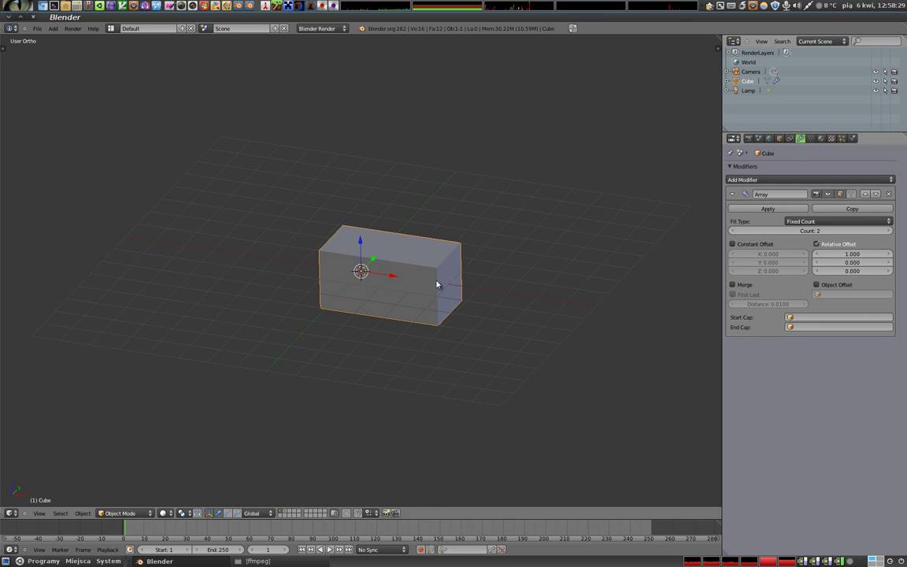
pyautogui.moveTo(810, 231); pyautogui.dragTo(885, 249)
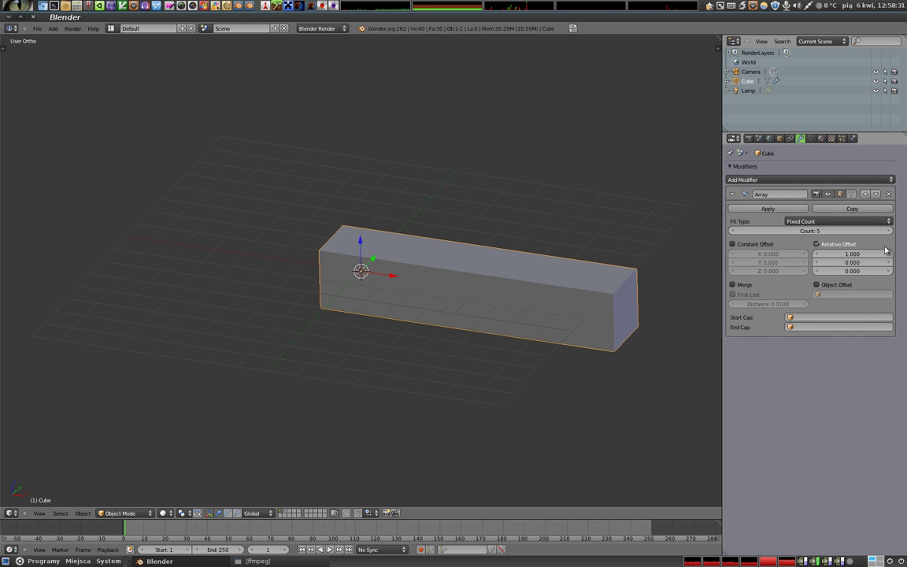
pyautogui.click(886, 252)
pyautogui.keyDown('shift'); pyautogui.moveTo(590, 281); pyautogui.dragTo(370, 267, button='middle'); pyautogui.keyUp('shift')
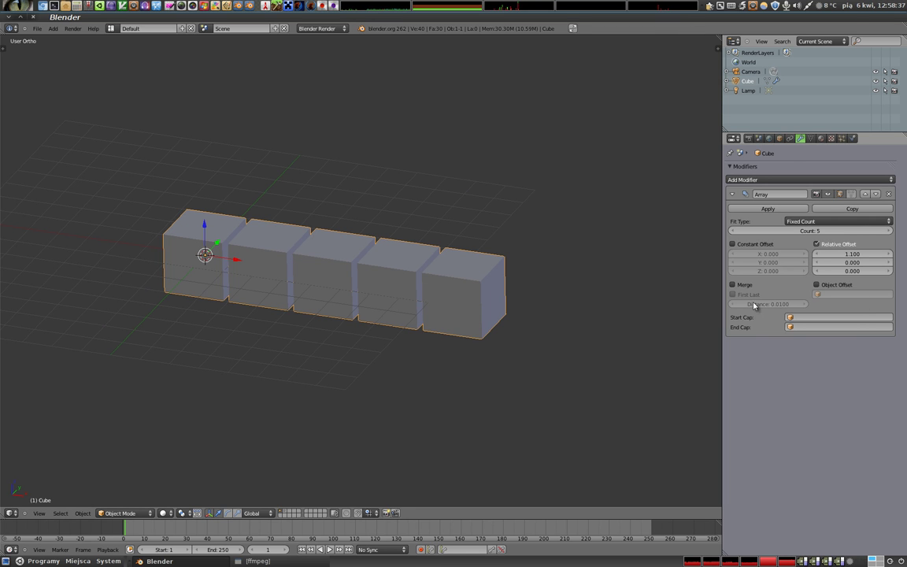
# Switch the array's Fit Type to Fit Length and set Length to 15.90, giving seven cubes
pyautogui.click(800, 222)
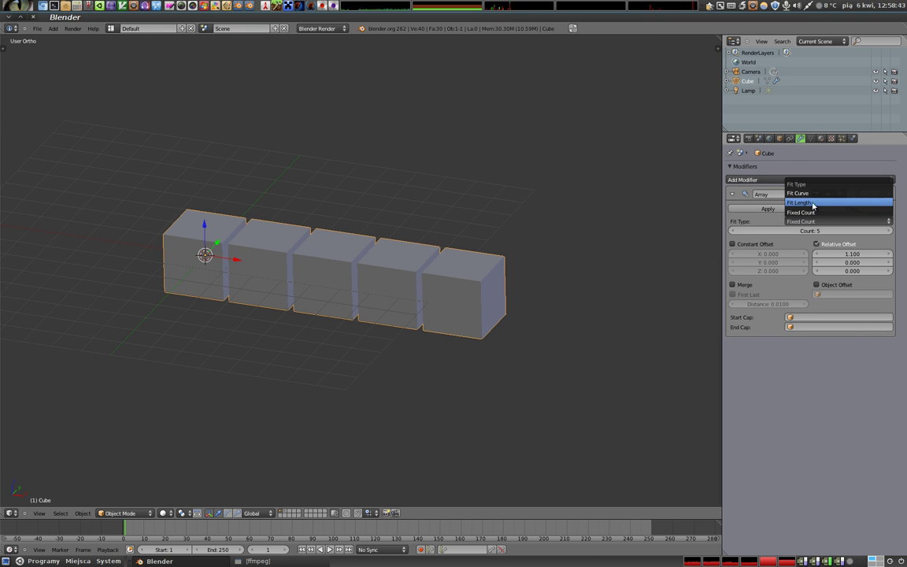
pyautogui.click(814, 203)
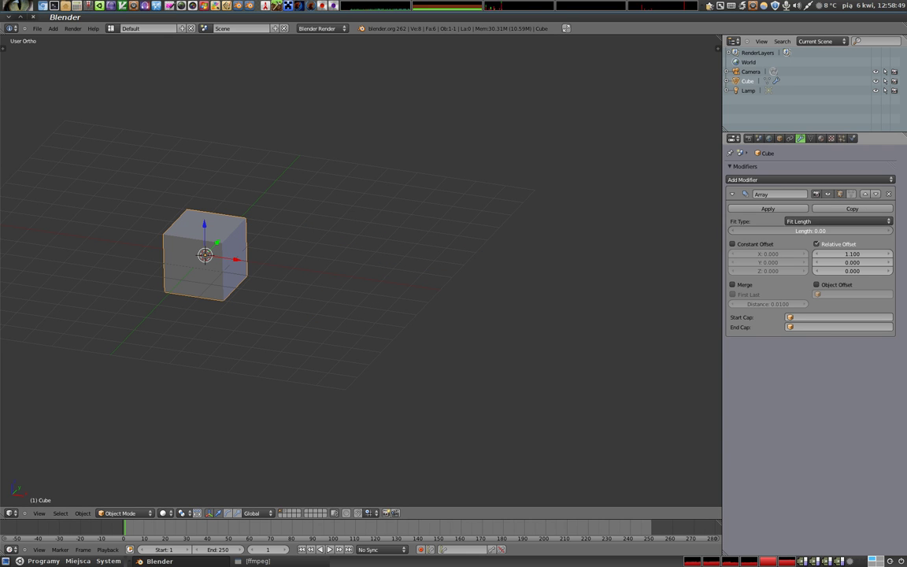
pyautogui.moveTo(811, 230)
pyautogui.mouseDown()
pyautogui.moveTo(873, 230)
pyautogui.moveTo(795, 231)
pyautogui.moveTo(823, 231)
pyautogui.mouseUp()
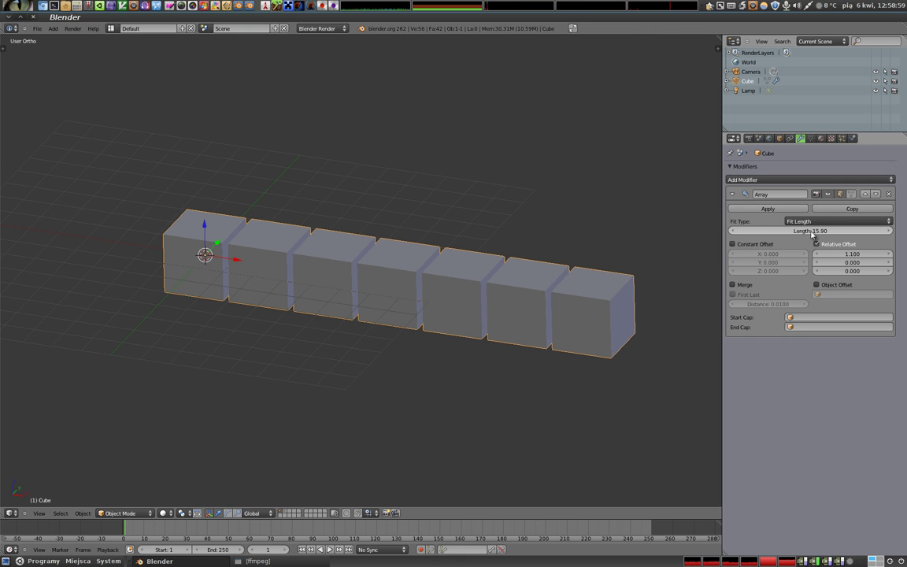
pyautogui.click(815, 221)
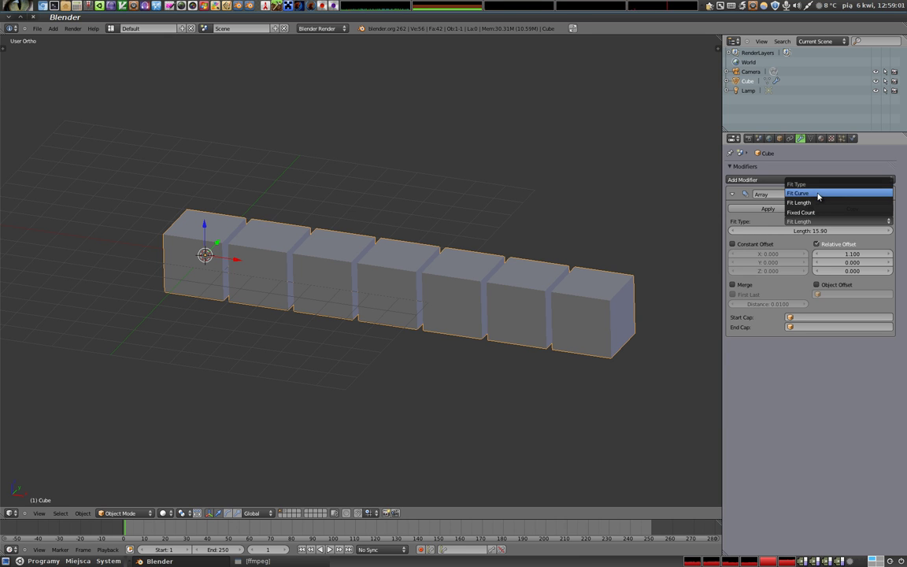
# Set the array's Fit Type to Fit Curve and add a Bezier curve to the scene
pyautogui.click(819, 193)
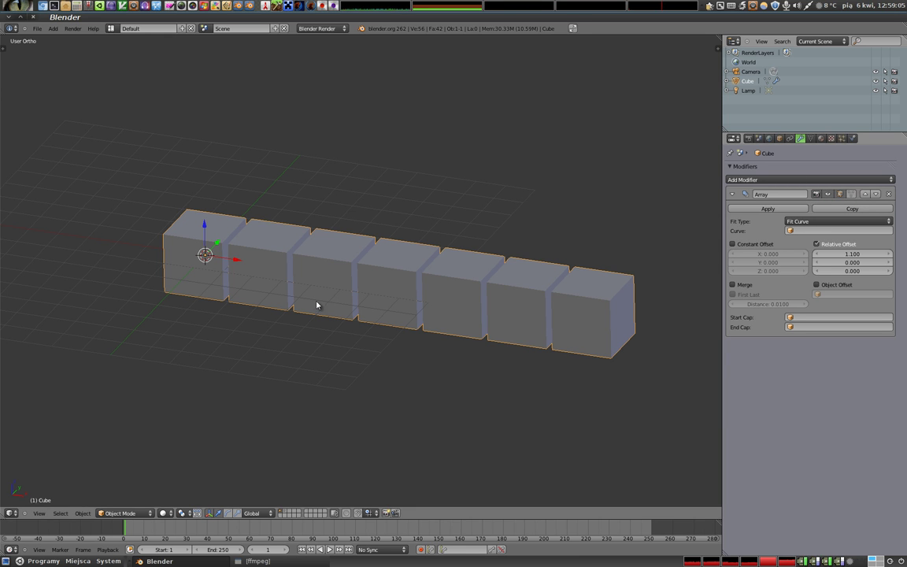
pyautogui.hotkey('shift', 'a')
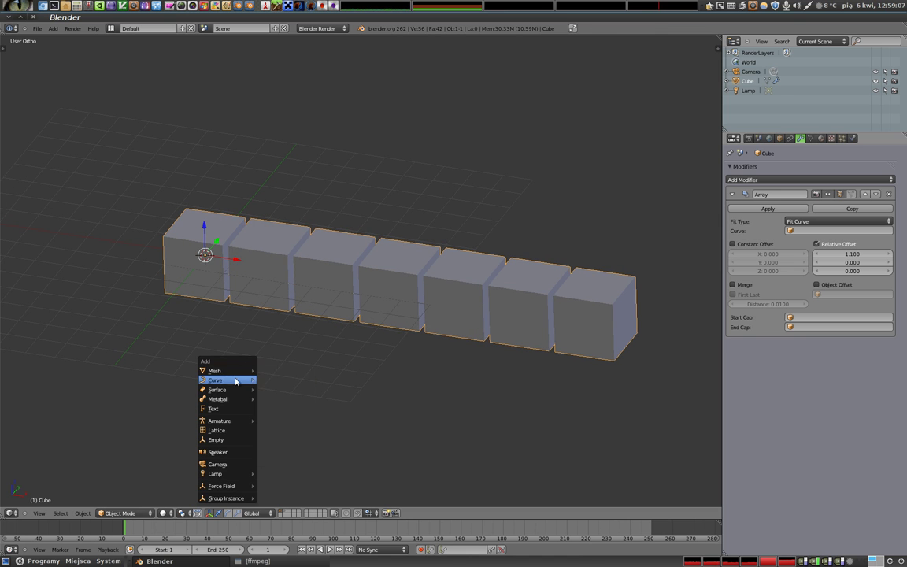
pyautogui.moveTo(227, 380)
pyautogui.click(273, 383)
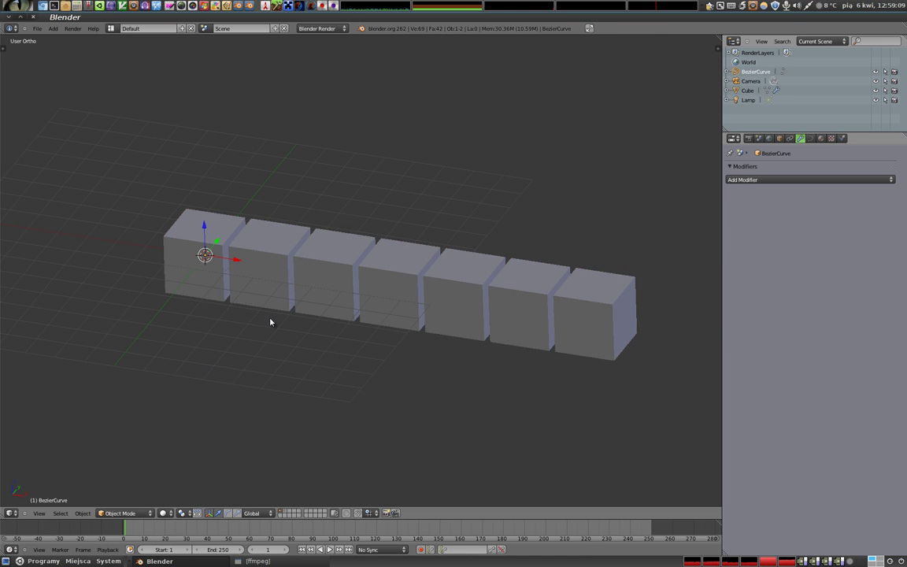
# Switch to wireframe display and set the Array modifier's Curve to BezierCurve
pyautogui.press('z')
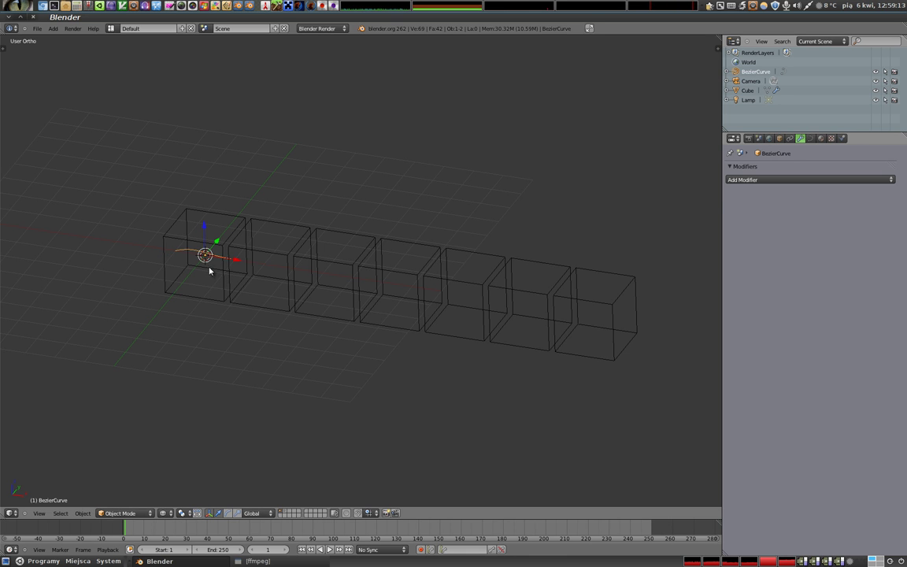
pyautogui.click(210, 271)
pyautogui.click(788, 231)
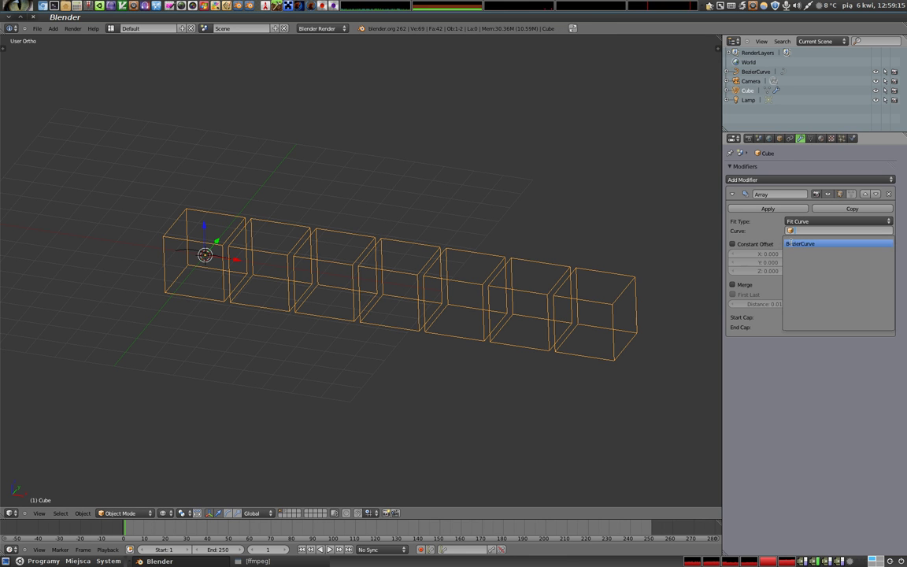
pyautogui.click(790, 244)
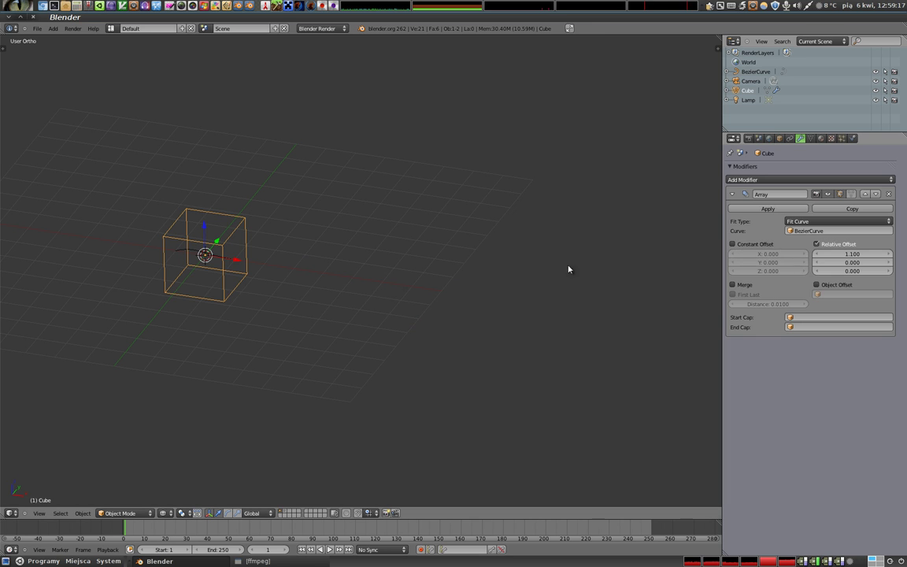
pyautogui.rightClick(204, 257)
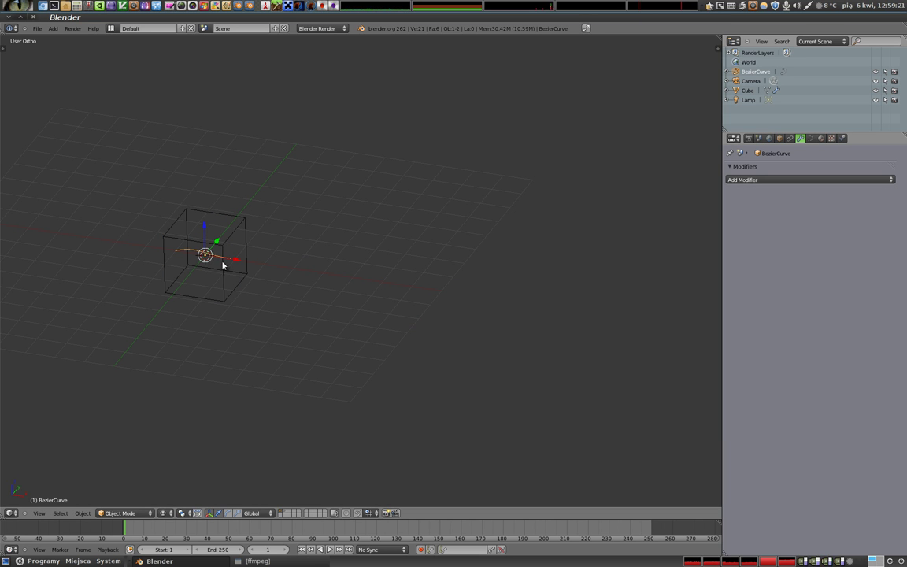
pyautogui.press('Tab')
# Extrude the curve's end point once to lengthen the row of cubes
pyautogui.rightClick(233, 258)
pyautogui.press('e')
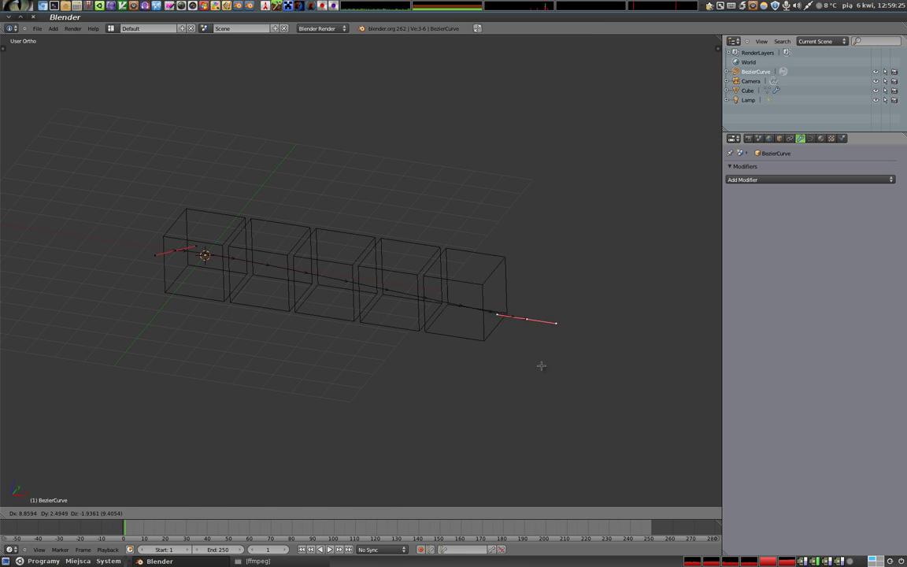
pyautogui.click(585, 368)
pyautogui.scroll(-5, 475, 322)
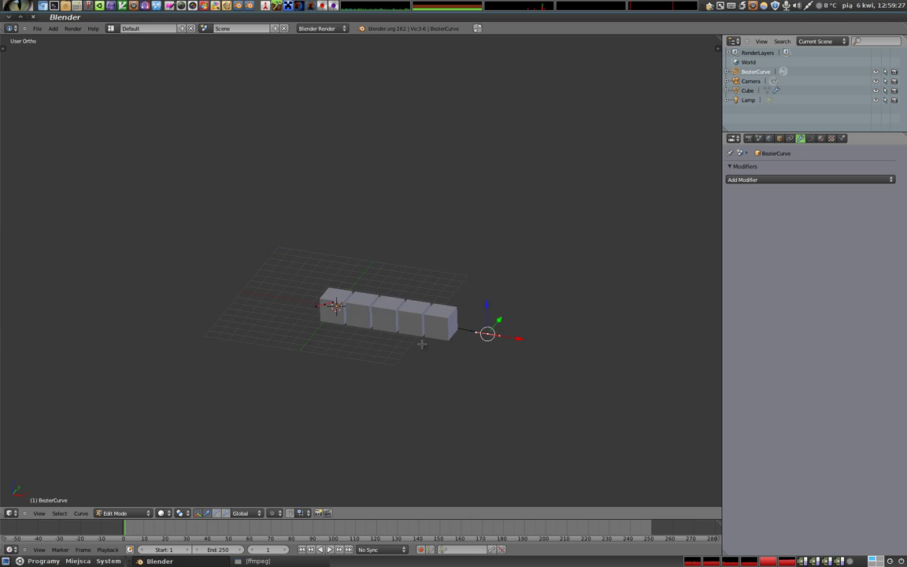
pyautogui.keyDown('shift'); pyautogui.moveTo(421, 344); pyautogui.dragTo(245, 289, button='middle'); pyautogui.keyUp('shift')
# Extrude the end point again for a much longer cube row, viewed from an oblique top angle
pyautogui.press('e')
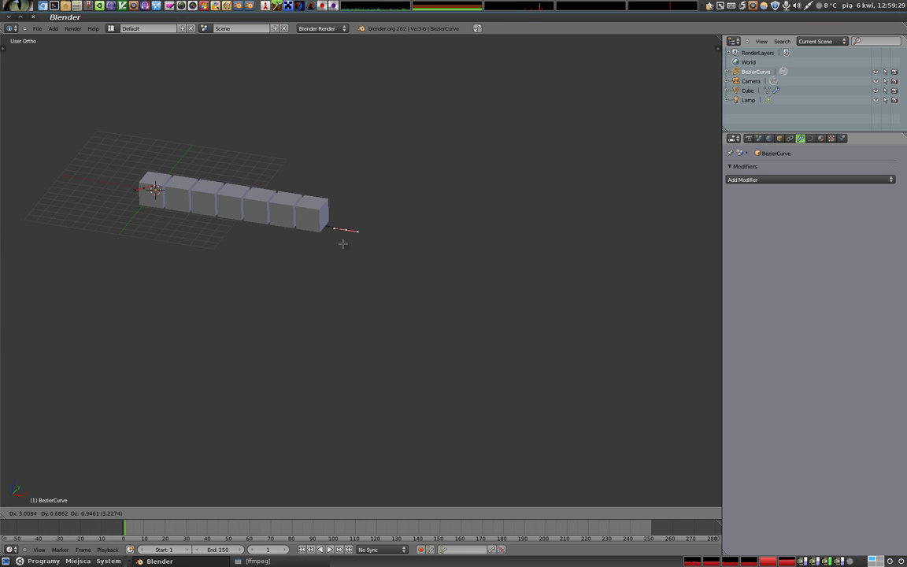
pyautogui.click(682, 277)
pyautogui.scroll(-1, 436, 298)
pyautogui.moveTo(436, 297)
pyautogui.mouseDown(button='middle')
pyautogui.moveTo(326, 291)
pyautogui.moveTo(370, 295)
pyautogui.moveTo(318, 399)
pyautogui.moveTo(280, 441)
pyautogui.mouseUp(button='middle')
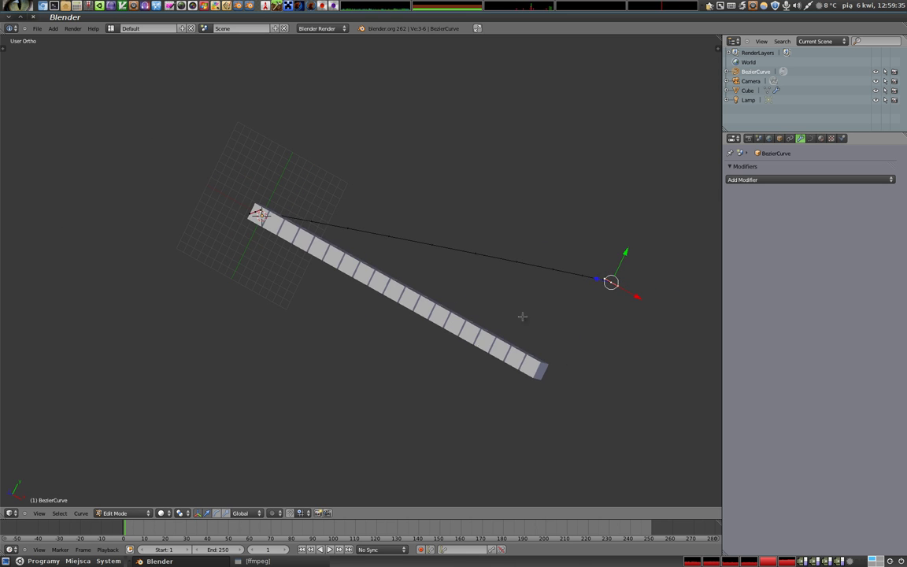
pyautogui.moveTo(622, 254)
pyautogui.mouseDown(button='middle')
pyautogui.moveTo(563, 376)
pyautogui.moveTo(425, 283)
pyautogui.moveTo(305, 364)
pyautogui.moveTo(532, 319)
pyautogui.mouseUp(button='middle')
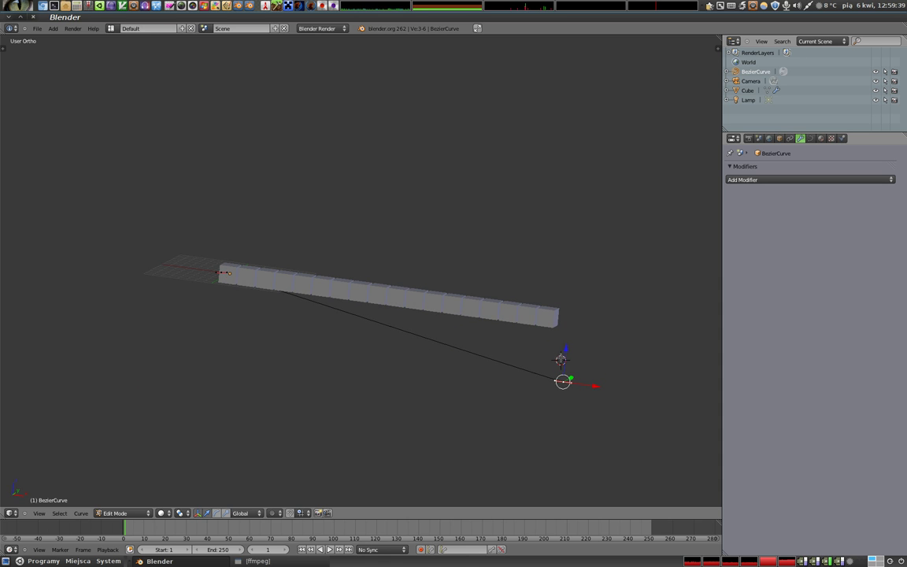
pyautogui.moveTo(561, 359)
pyautogui.mouseDown(button='middle')
pyautogui.moveTo(360, 205)
pyautogui.moveTo(370, 216)
pyautogui.mouseUp(button='middle')
# Move the curve's end point to lengthen the array and return to Object Mode
pyautogui.press('g')
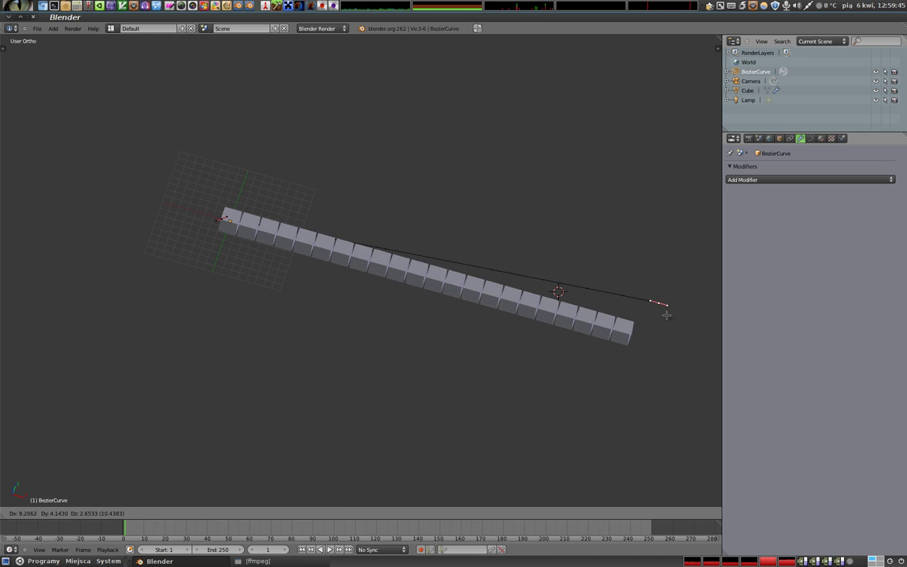
pyautogui.click(624, 315)
pyautogui.press('Tab')
pyautogui.moveTo(391, 265)
pyautogui.mouseDown(button='middle')
pyautogui.moveTo(305, 174)
pyautogui.moveTo(432, 205)
pyautogui.moveTo(407, 300)
pyautogui.moveTo(224, 180)
pyautogui.moveTo(163, 166)
pyautogui.mouseUp(button='middle')
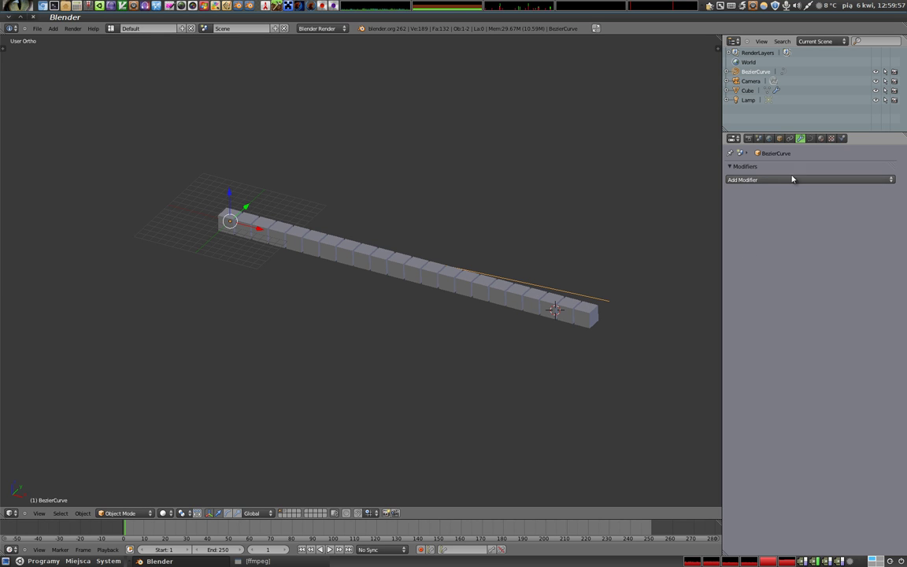
pyautogui.rightClick(230, 221)
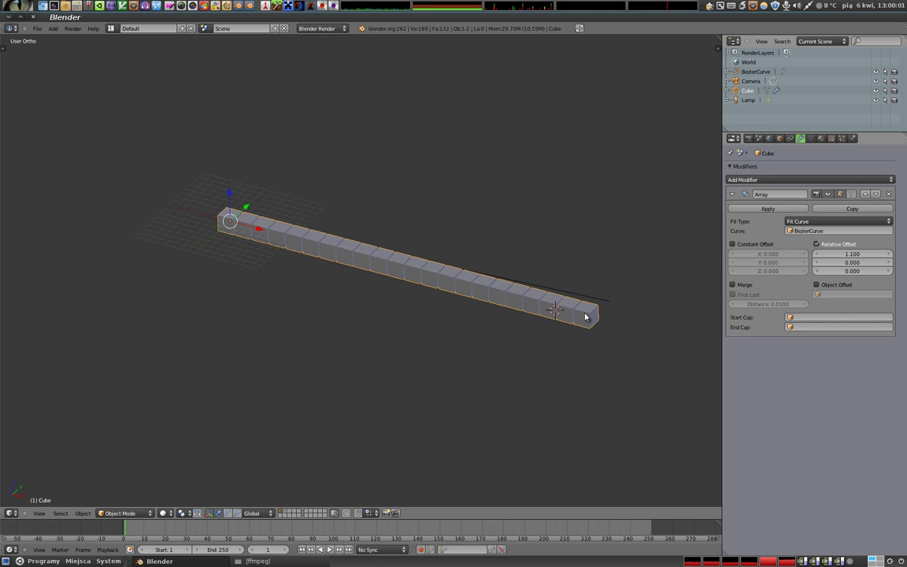
# Collapse the Array panel, then add a Curve modifier with its Object set to BezierCurve
pyautogui.click(732, 193)
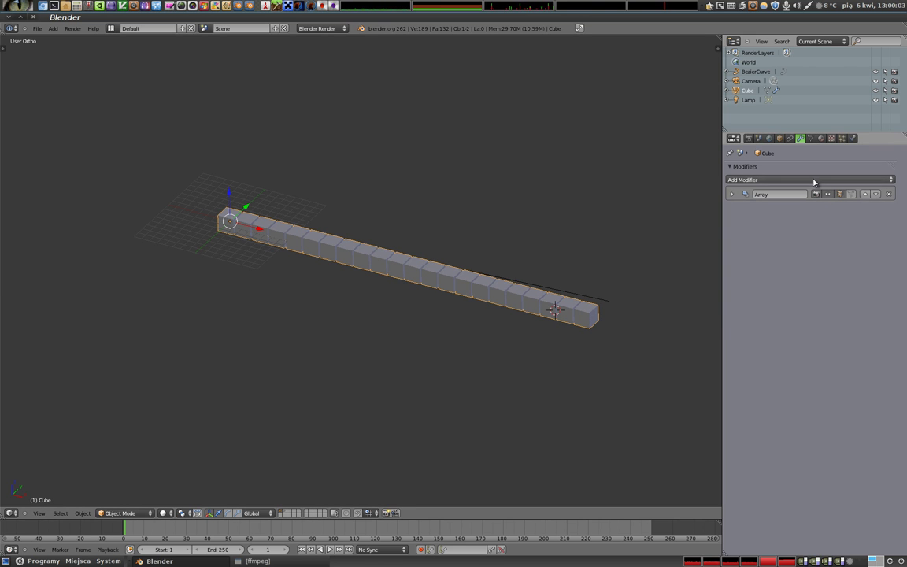
pyautogui.click(816, 180)
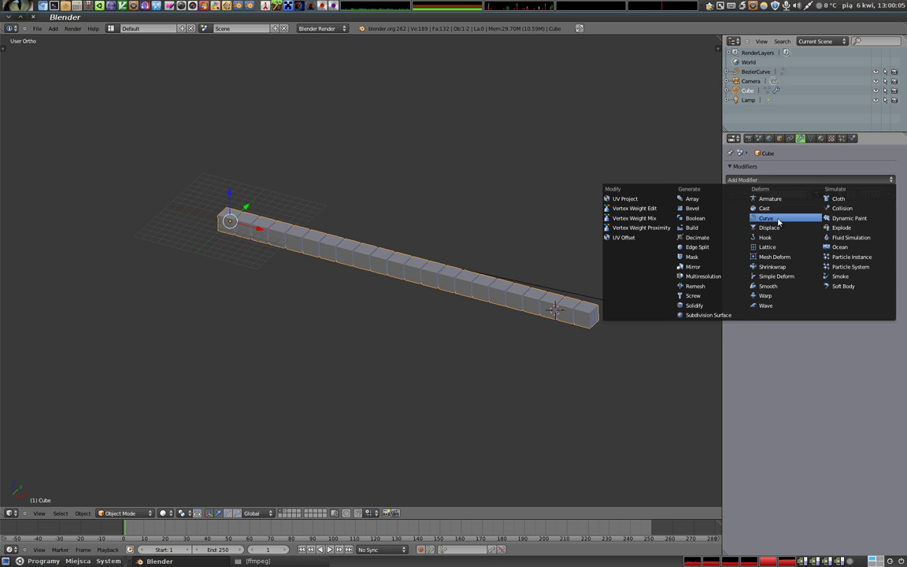
pyautogui.click(777, 221)
pyautogui.rightClick(606, 306)
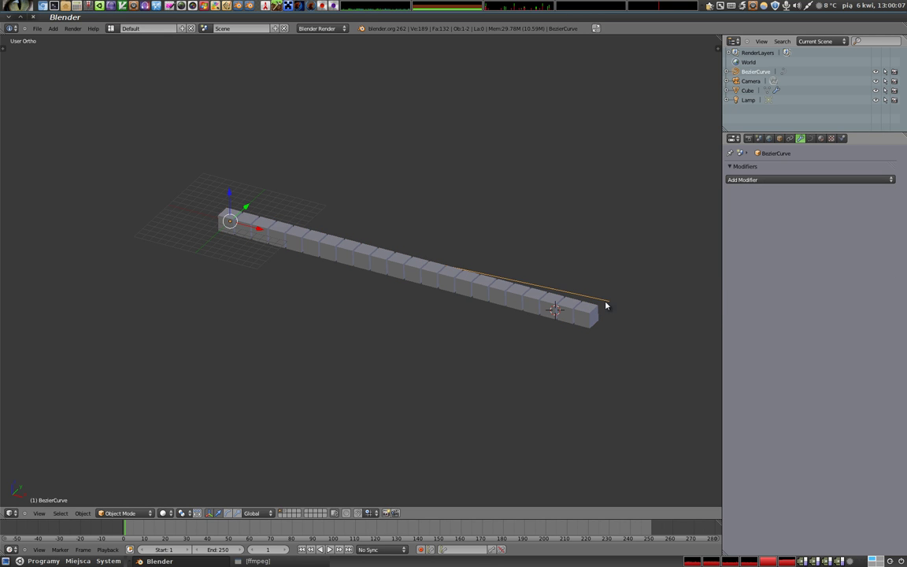
pyautogui.rightClick(588, 313)
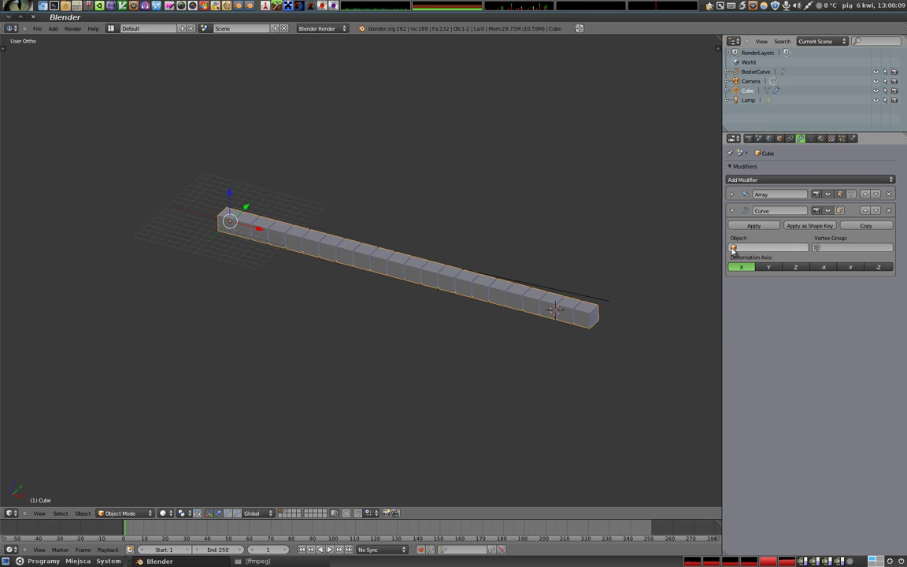
pyautogui.click(733, 248)
pyautogui.click(743, 257)
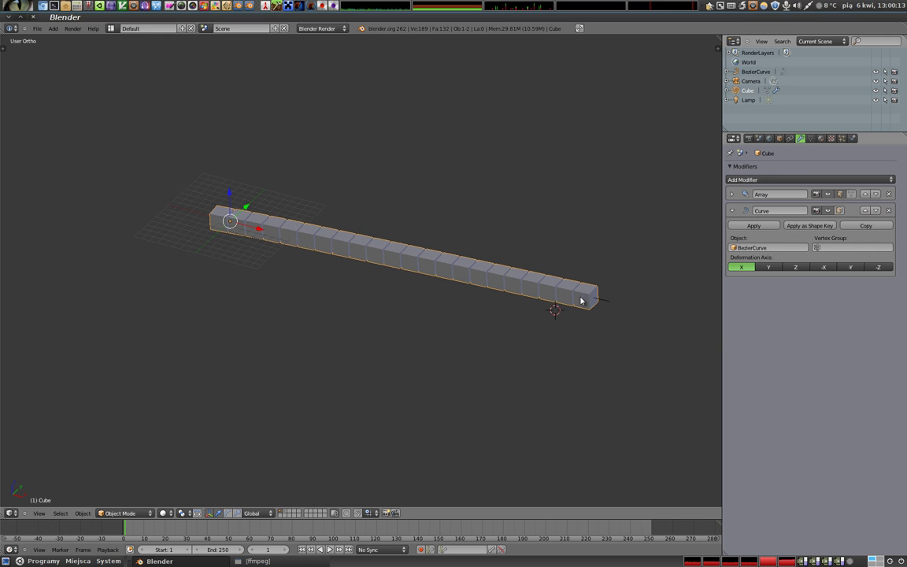
# In BezierCurve's Edit Mode, raise the end handle to bend the cubes into an arc
pyautogui.rightClick(606, 305)
pyautogui.press('Tab')
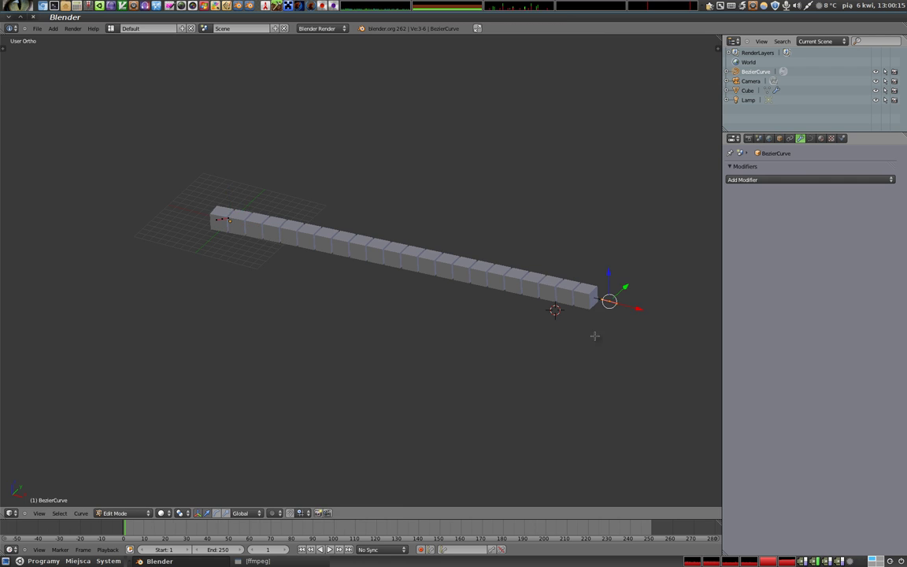
pyautogui.press('g')
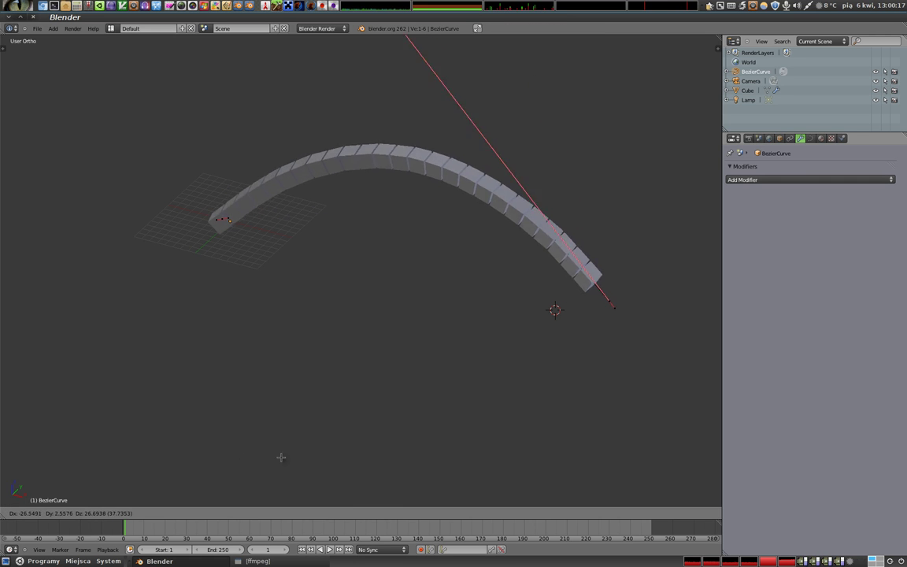
pyautogui.click(230, 33)
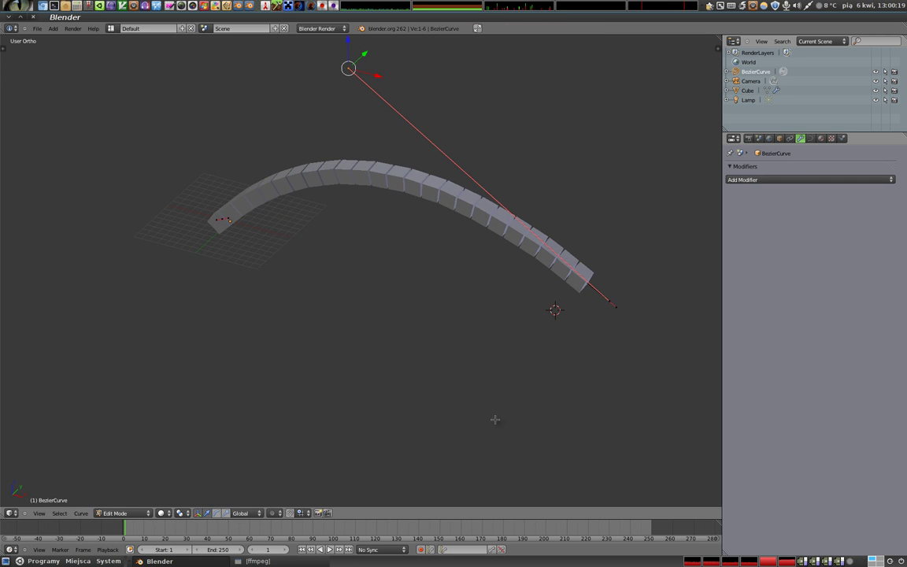
pyautogui.moveTo(452, 220)
pyautogui.mouseDown(button='middle')
pyautogui.moveTo(361, 231)
pyautogui.moveTo(336, 261)
pyautogui.mouseUp(button='middle')
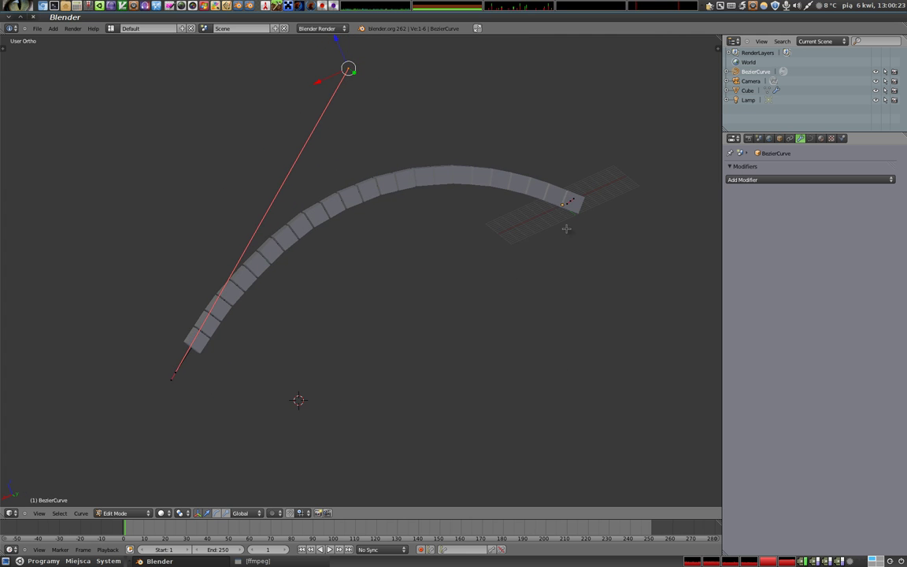
# Reposition the end handle and end control point to bend the cube row into an S
pyautogui.press('g')
pyautogui.click(316, 379)
pyautogui.moveTo(316, 378)
pyautogui.mouseDown(button='middle')
pyautogui.moveTo(374, 341)
pyautogui.moveTo(447, 359)
pyautogui.moveTo(334, 356)
pyautogui.moveTo(329, 401)
pyautogui.mouseUp(button='middle')
pyautogui.rightClick(536, 329)
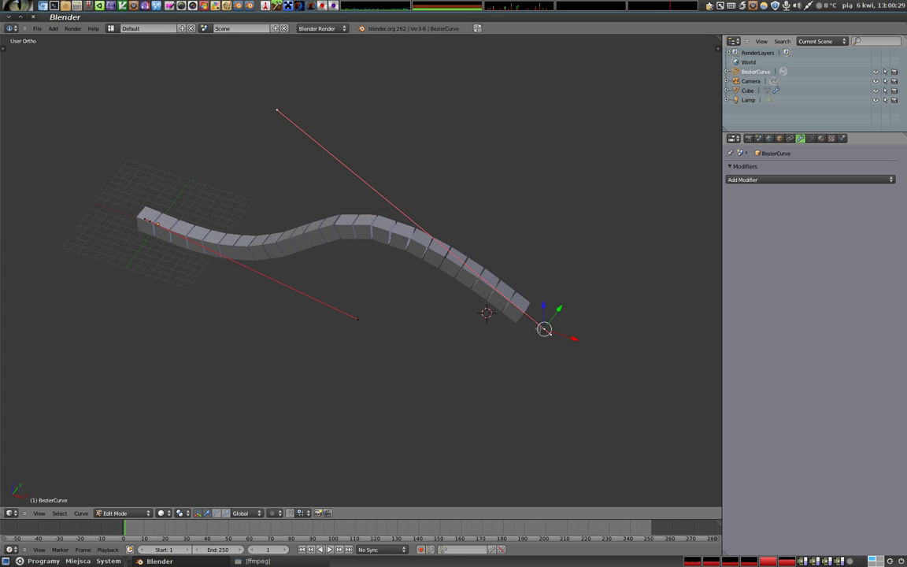
pyautogui.press('g')
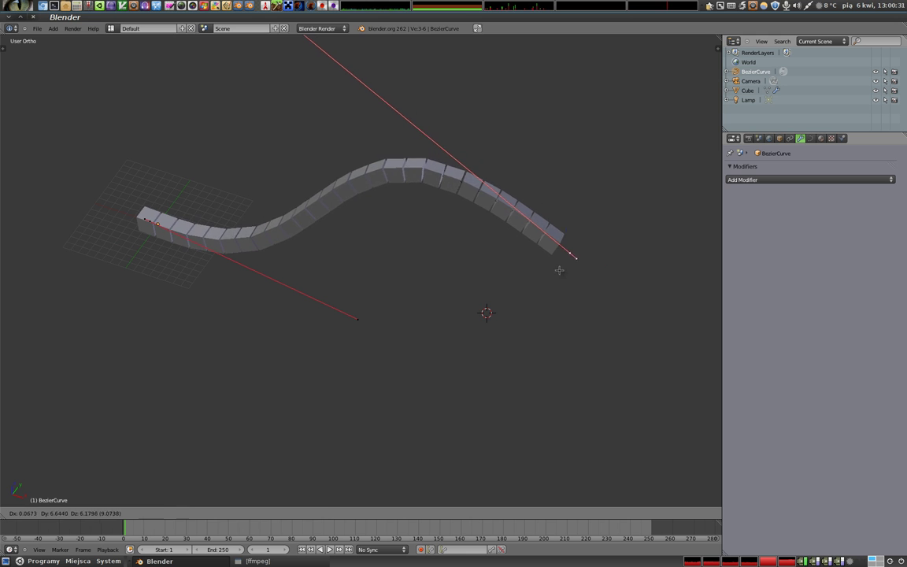
pyautogui.click(557, 263)
# Make BezierCurve cyclic with Alt+C, then rotate and move the end control point to tilt the loop
pyautogui.hotkey('alt', 'c')
pyautogui.moveTo(490, 335)
pyautogui.mouseDown(button='middle')
pyautogui.moveTo(510, 382)
pyautogui.moveTo(482, 380)
pyautogui.moveTo(547, 239)
pyautogui.mouseUp(button='middle')
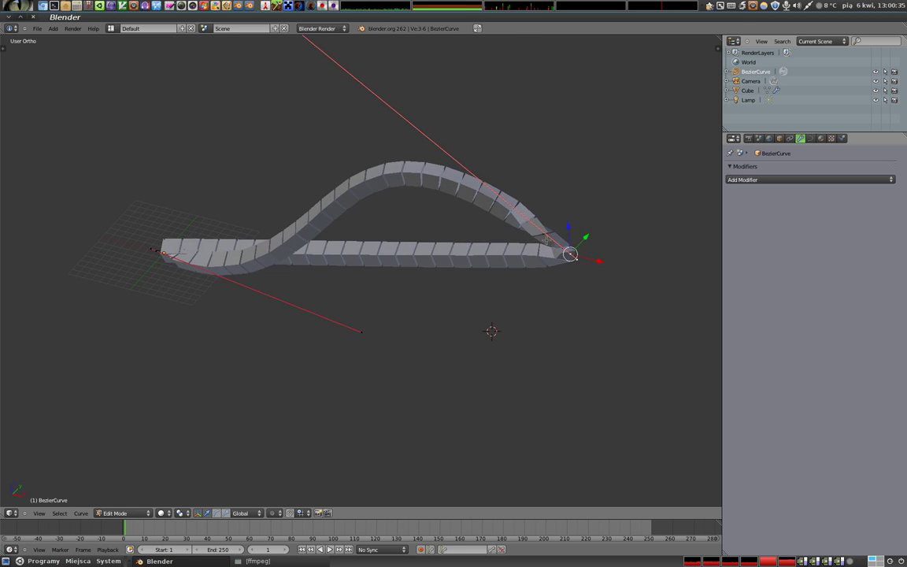
pyautogui.press('r')
pyautogui.click(526, 330)
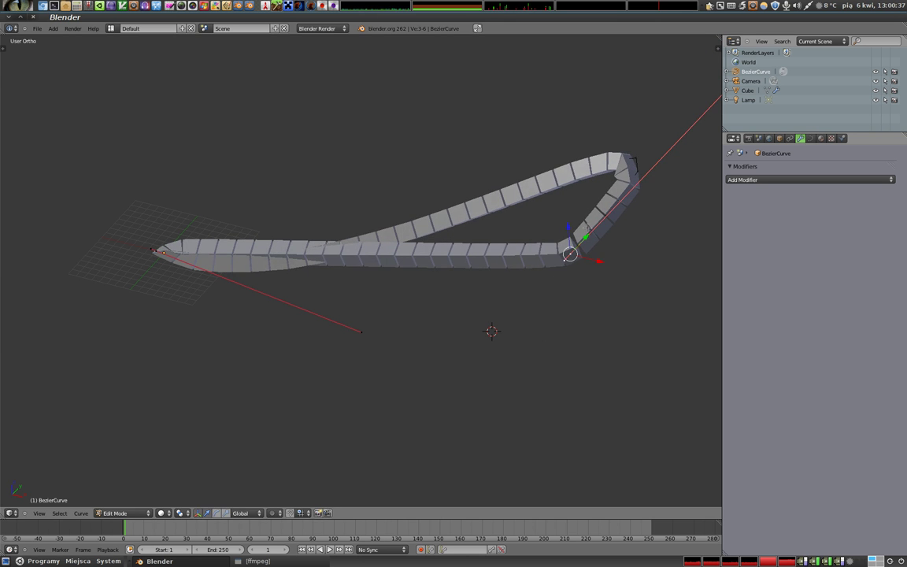
pyautogui.press('g')
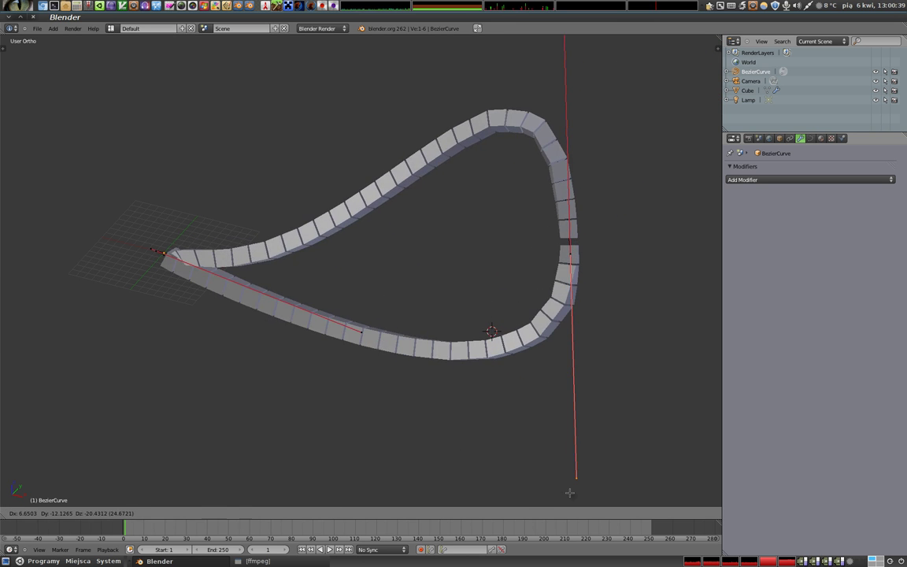
pyautogui.click(569, 492)
# Rotate the end point's handle downward and reposition the point, curling the cube row into a rounded loop
pyautogui.moveTo(569, 492); pyautogui.dragTo(313, 340, button='middle')
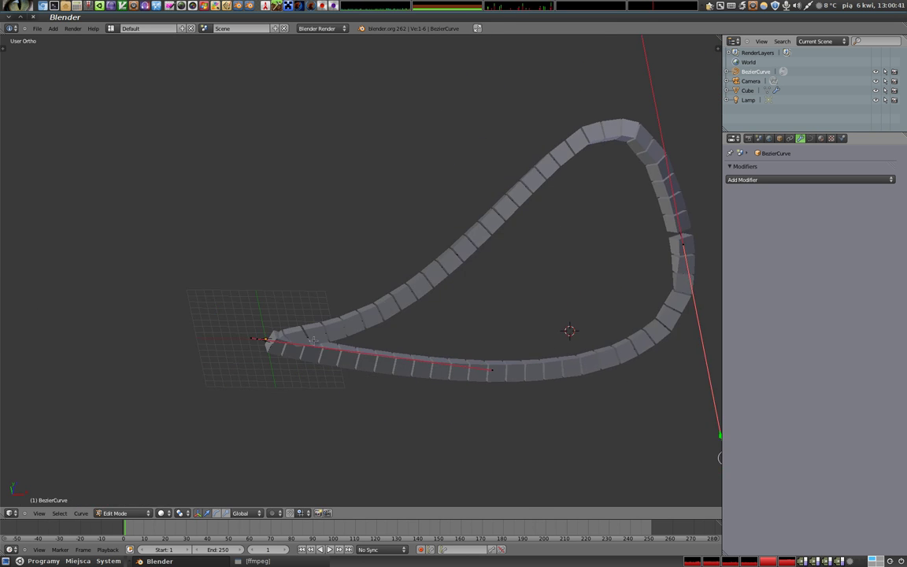
pyautogui.press('r')
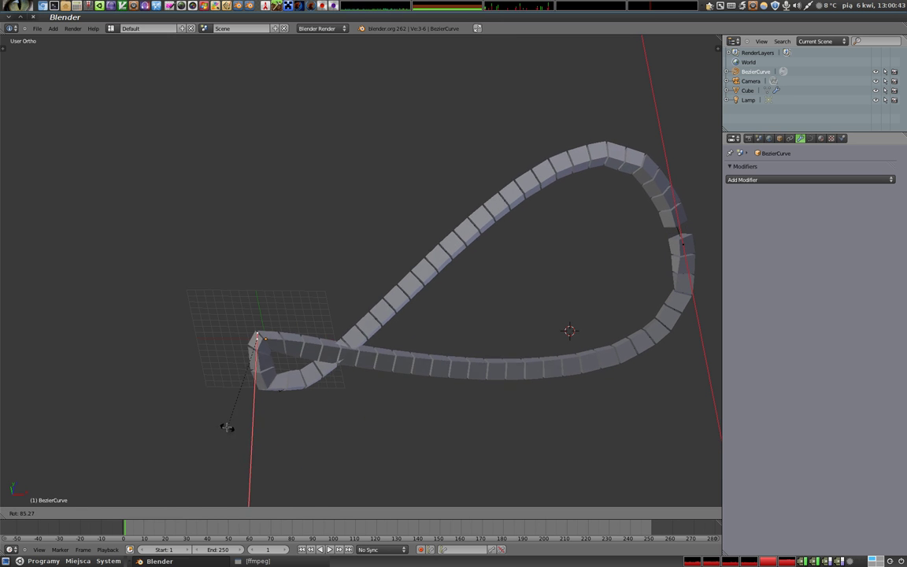
pyautogui.click(228, 427)
pyautogui.press('g')
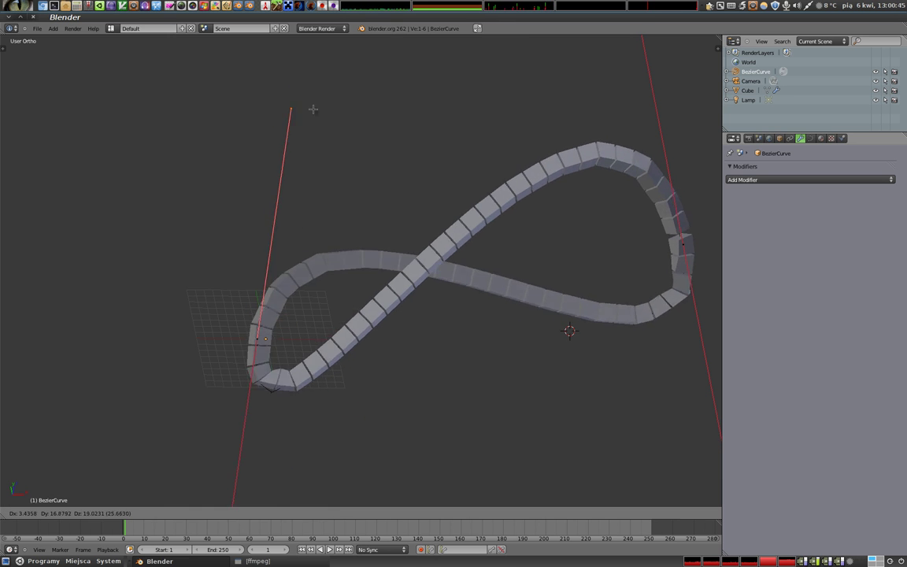
pyautogui.click(361, 71)
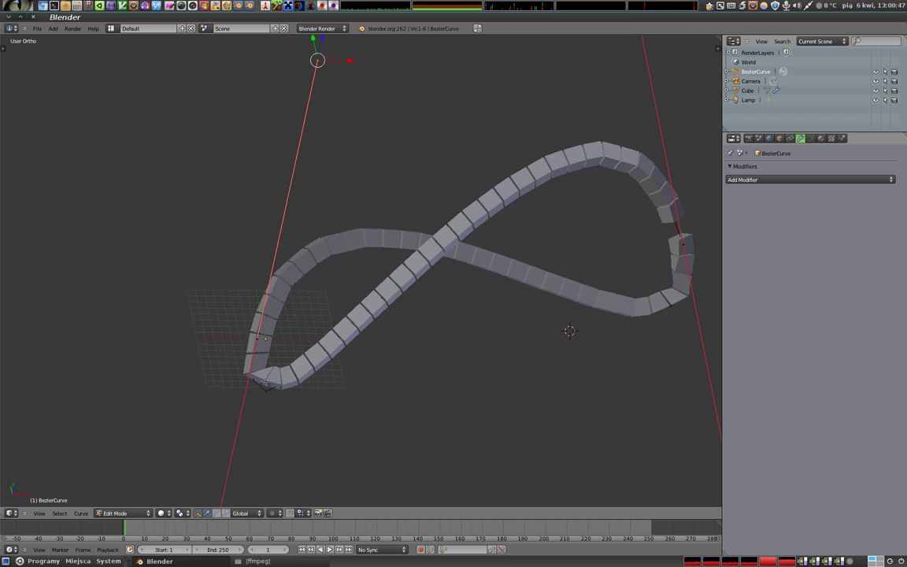
pyautogui.scroll(-4, 345, 368)
pyautogui.moveTo(345, 369)
pyautogui.mouseDown(button='middle')
pyautogui.moveTo(423, 429)
pyautogui.moveTo(322, 411)
pyautogui.moveTo(323, 284)
pyautogui.moveTo(459, 304)
pyautogui.mouseUp(button='middle')
# Select another control point on the curve and rotate its handle
pyautogui.rightClick(492, 298)
pyautogui.press('r')
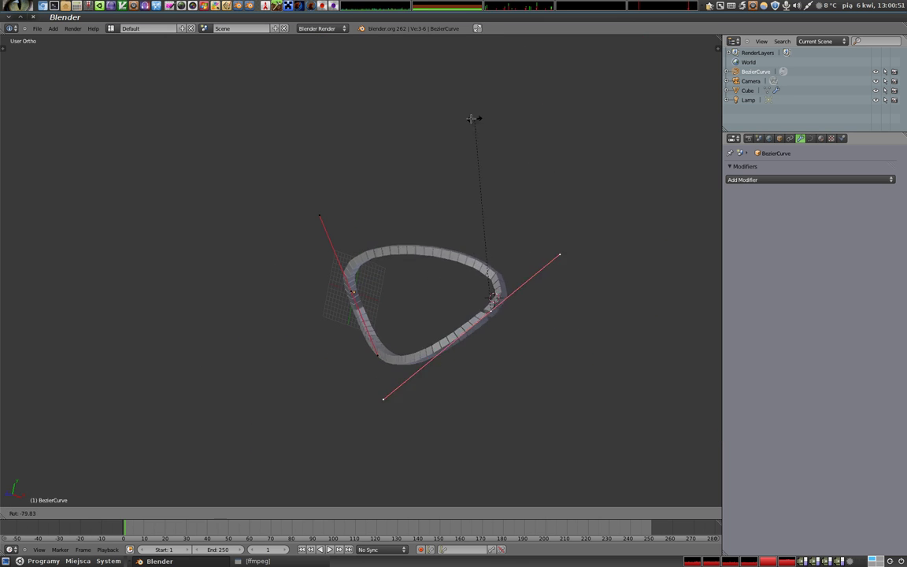
pyautogui.click(378, 243)
pyautogui.moveTo(354, 244)
pyautogui.mouseDown(button='middle')
pyautogui.moveTo(441, 143)
pyautogui.moveTo(510, 37)
pyautogui.mouseUp(button='middle')
pyautogui.moveTo(364, 421)
pyautogui.mouseDown(button='middle')
pyautogui.moveTo(323, 394)
pyautogui.moveTo(359, 355)
pyautogui.mouseUp(button='middle')
pyautogui.scroll(2, 360, 356)
pyautogui.keyDown('shift'); pyautogui.moveTo(373, 304); pyautogui.dragTo(296, 328, button='middle'); pyautogui.keyUp('shift')
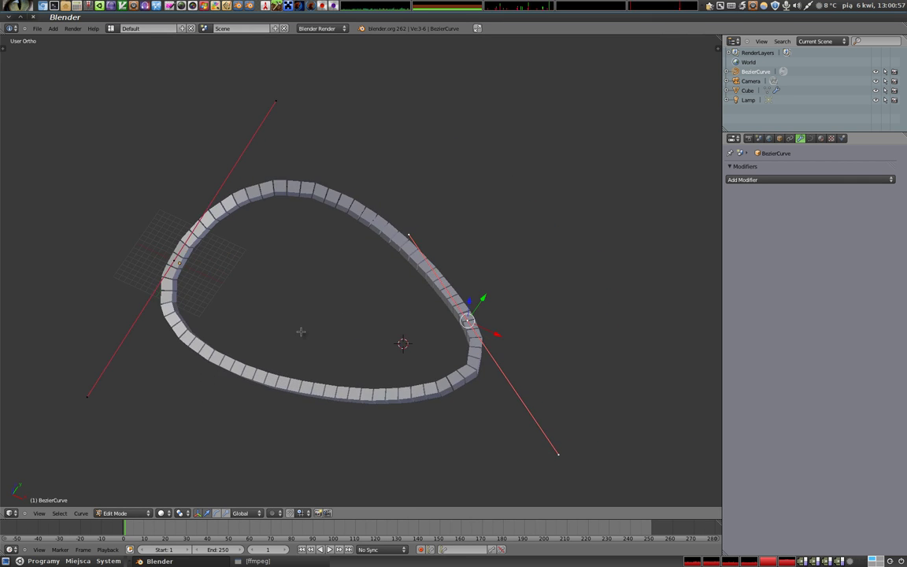
pyautogui.scroll(-3, 300, 331)
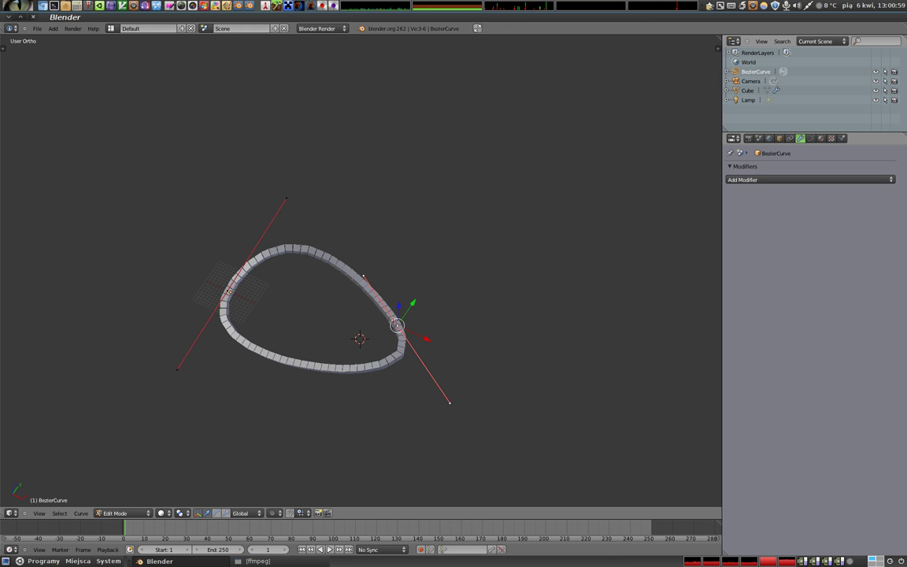
# Scale that point's handles up and move it left to widen the loop, then return to Object Mode
pyautogui.press('s')
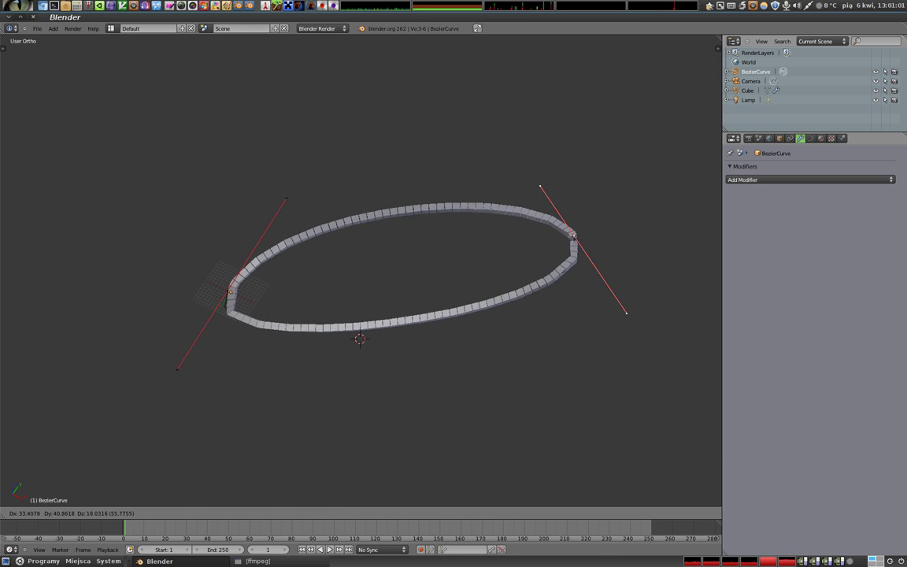
pyautogui.click(574, 234)
pyautogui.moveTo(574, 217); pyautogui.dragTo(405, 222)
pyautogui.moveTo(372, 335)
pyautogui.mouseDown(button='middle')
pyautogui.moveTo(315, 368)
pyautogui.moveTo(384, 394)
pyautogui.moveTo(377, 399)
pyautogui.mouseUp(button='middle')
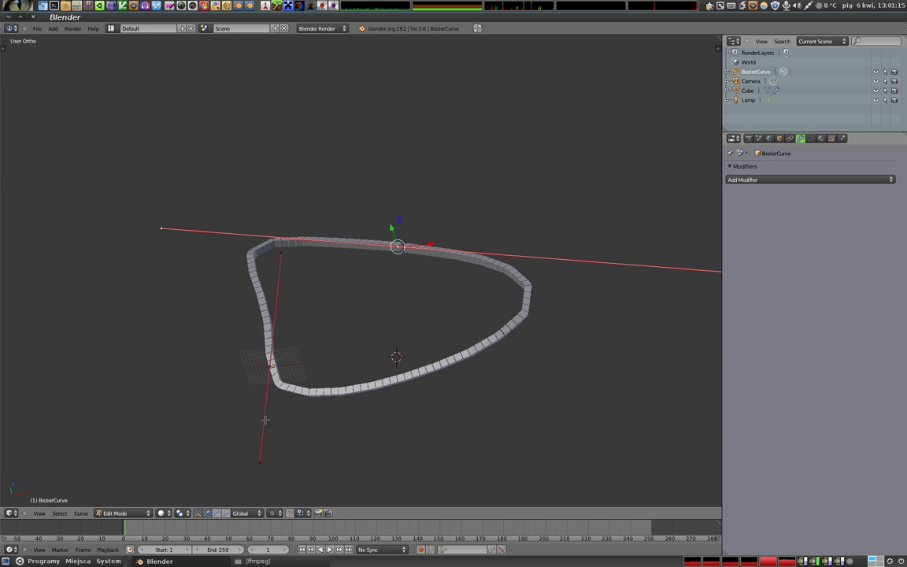
pyautogui.press('Tab')
pyautogui.moveTo(337, 323)
pyautogui.mouseDown(button='middle')
pyautogui.moveTo(346, 333)
pyautogui.moveTo(387, 253)
pyautogui.moveTo(409, 396)
pyautogui.moveTo(245, 269)
pyautogui.moveTo(421, 464)
pyautogui.moveTo(368, 305)
pyautogui.moveTo(518, 281)
pyautogui.moveTo(414, 305)
pyautogui.moveTo(405, 370)
pyautogui.moveTo(344, 309)
pyautogui.mouseUp(button='middle')
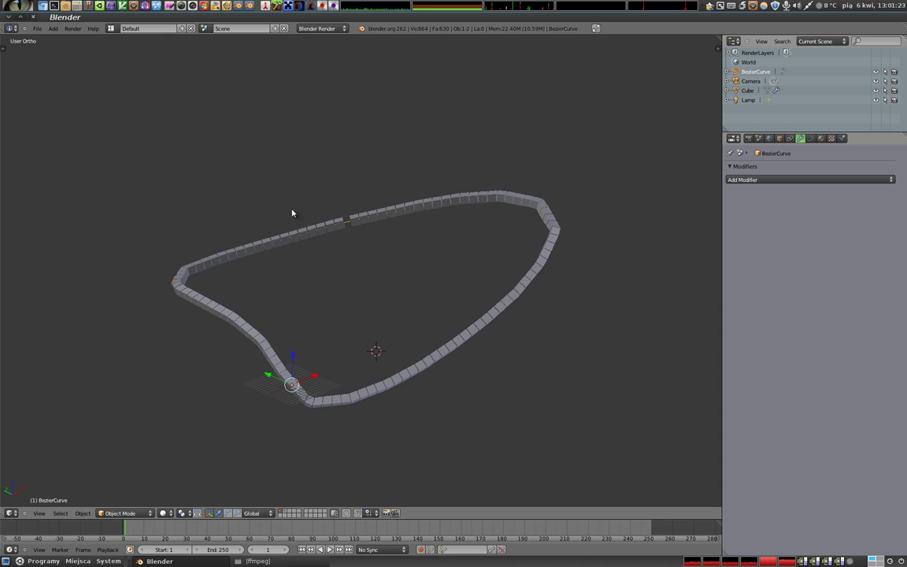
# Select the Cube and expand its Array modifier panel showing Fit Curve along BezierCurve
pyautogui.rightClick(374, 216)
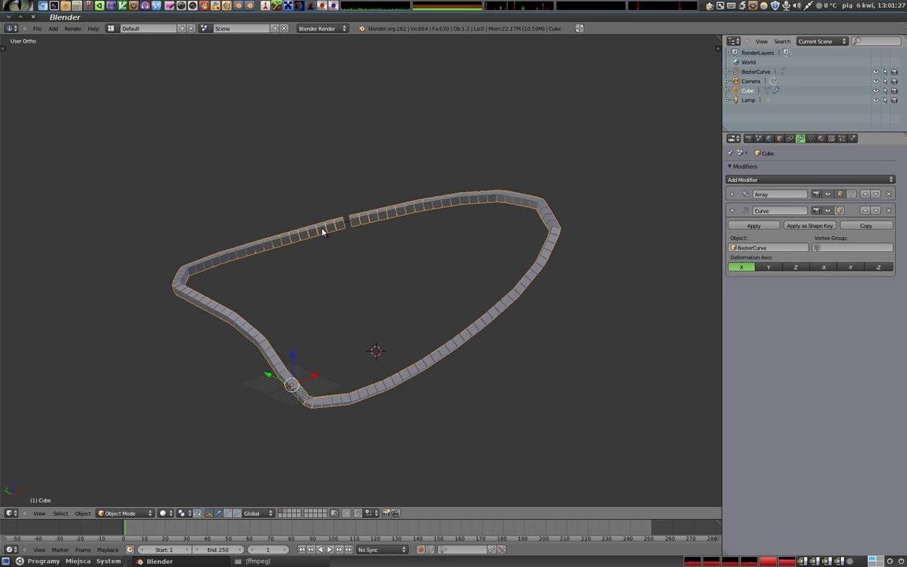
pyautogui.click(732, 196)
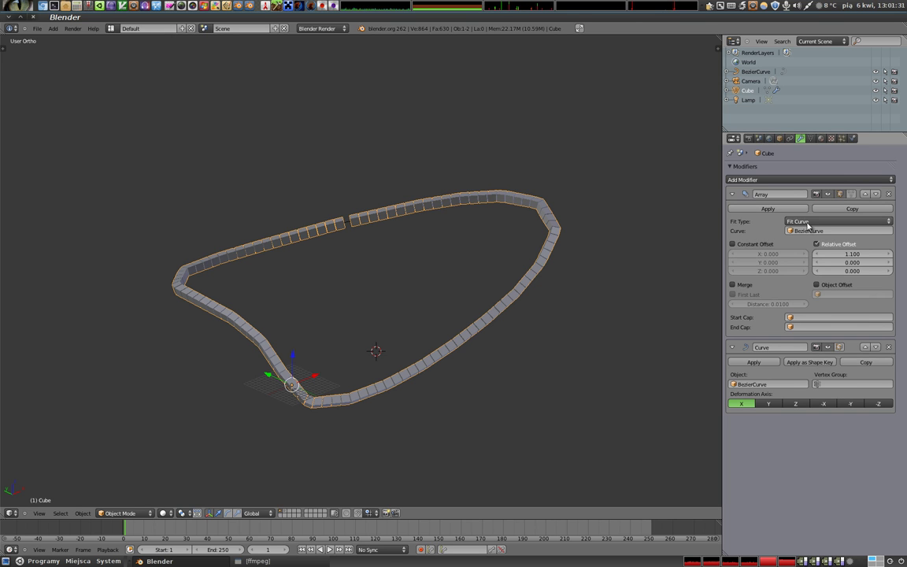